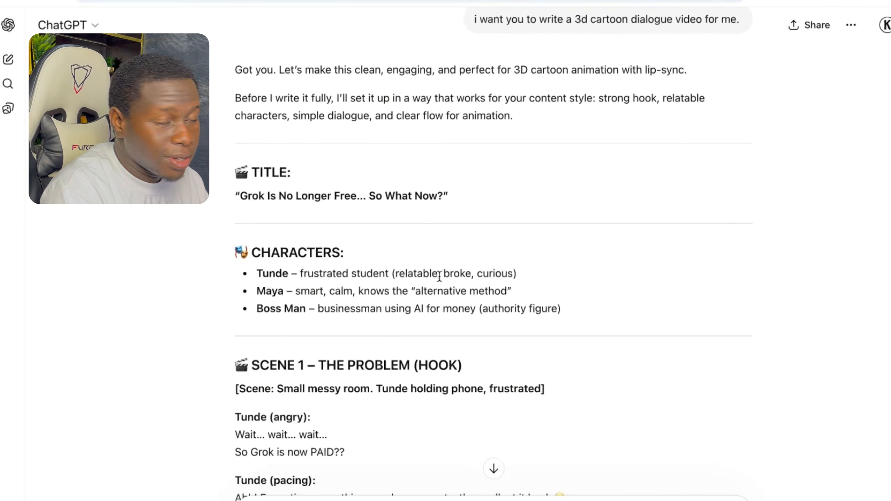
# - Submit the prompt "I want you to bring out all the characters in this script and make sure to develop the character features."
pyautogui.moveTo(245, 195); pyautogui.dragTo(455, 196)
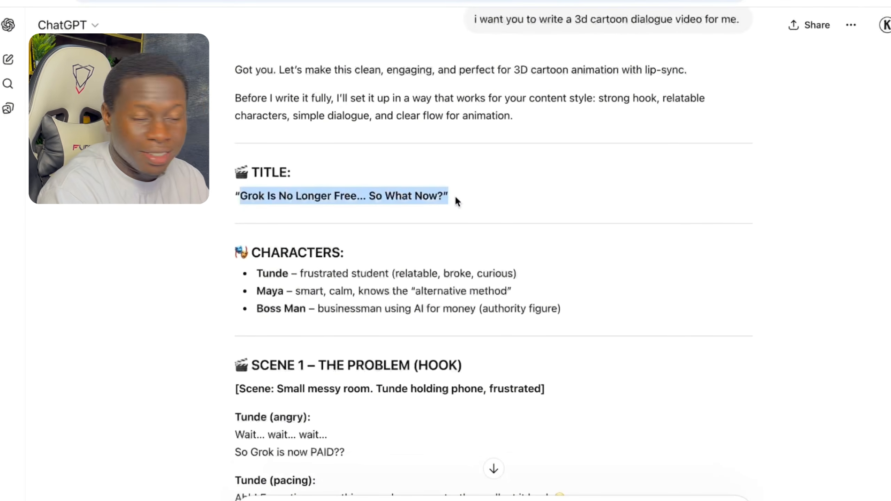
pyautogui.click(455, 195)
pyautogui.scroll(-6, 456, 201)
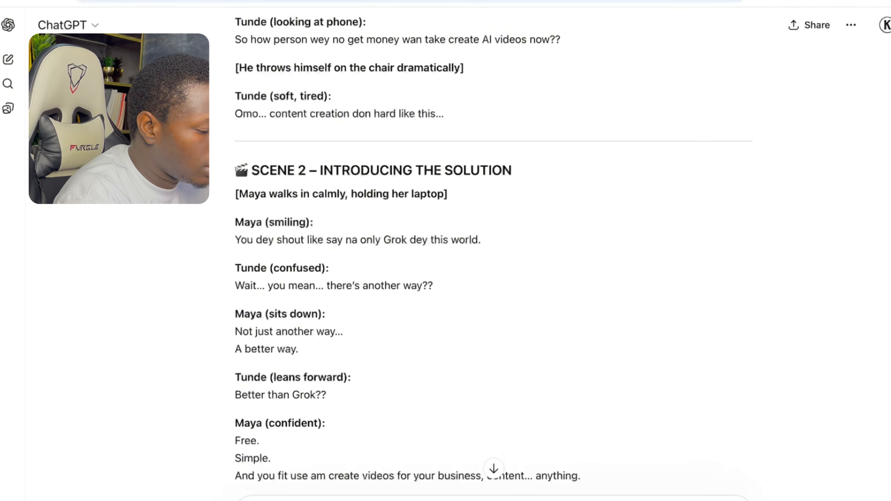
pyautogui.write('the characters in this script and make sure to develop the character features.')
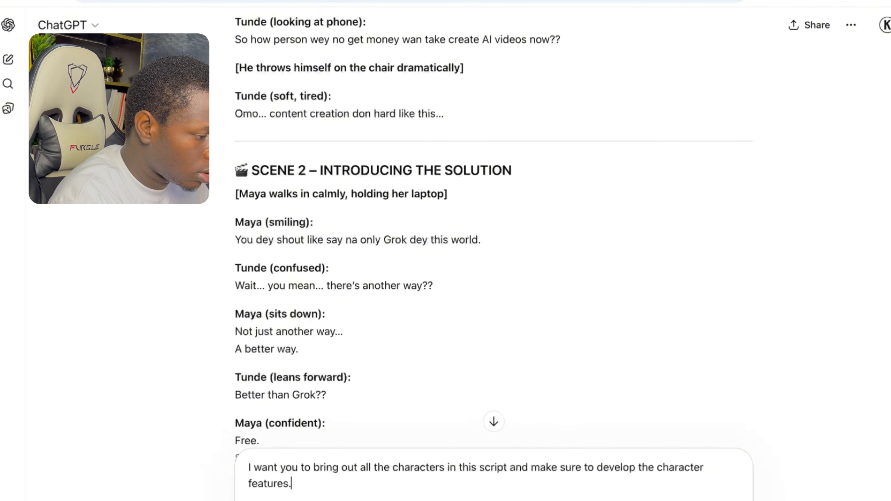
pyautogui.press('Return')
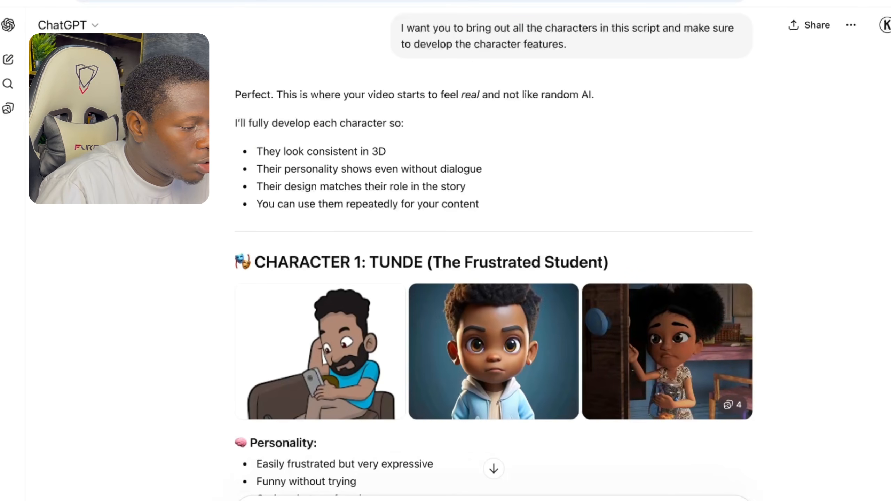
# - Request a breakdown of the script into different scenes, with an image generation prompt for each scene that includes the character features
pyautogui.scroll(-10, 303, 467)
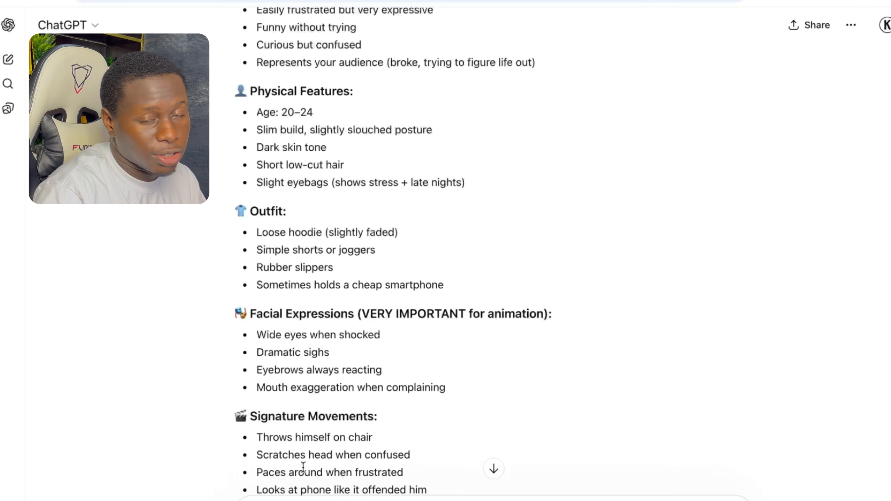
pyautogui.scroll(-15, 307, 375)
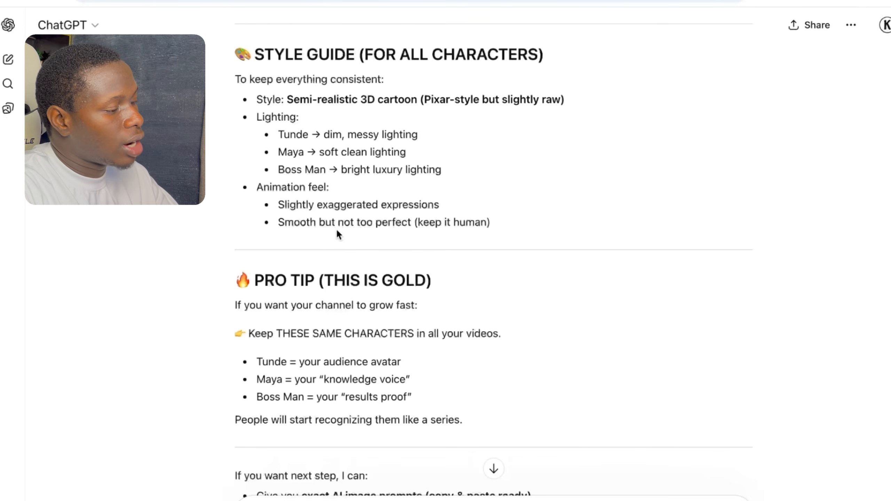
pyautogui.scroll(3, 340, 230)
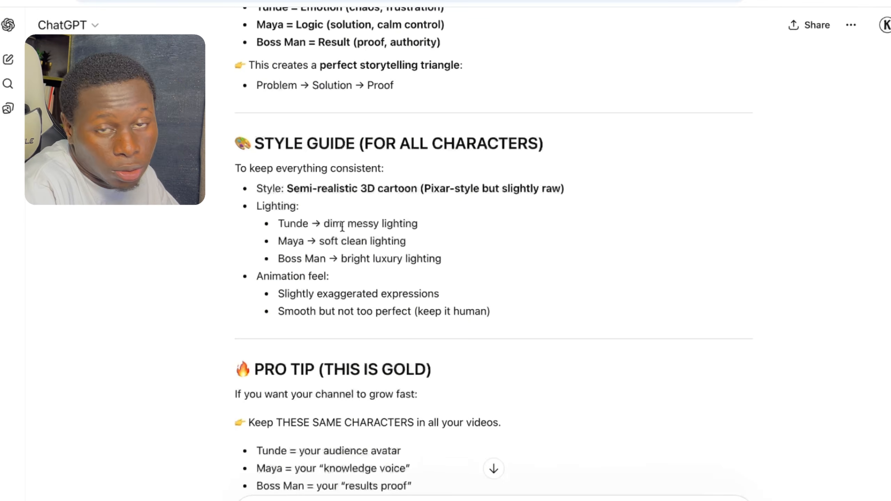
pyautogui.scroll(-5, 325, 208)
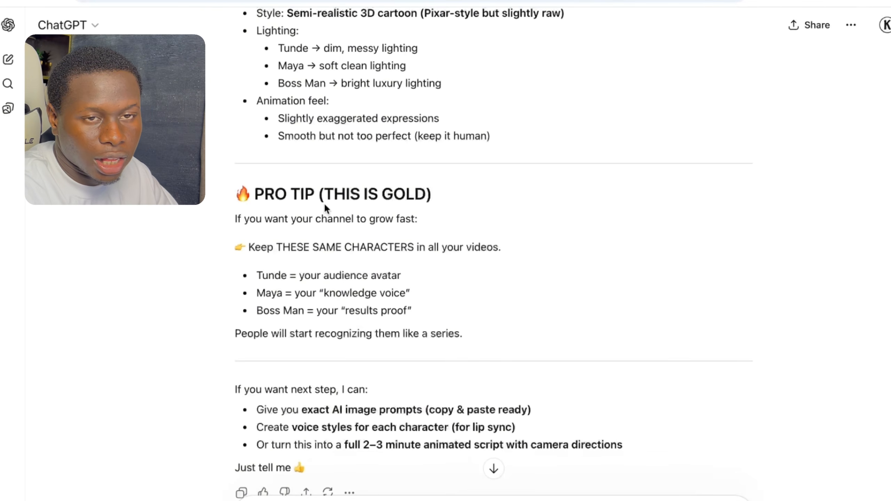
pyautogui.scroll(-4, 324, 207)
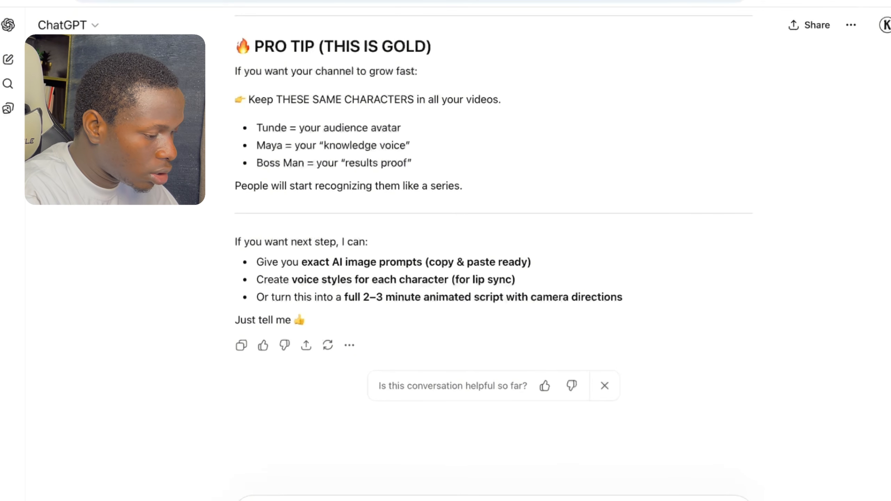
pyautogui.write('breakdown our script into different scenes and give us a image generational prompt for ')
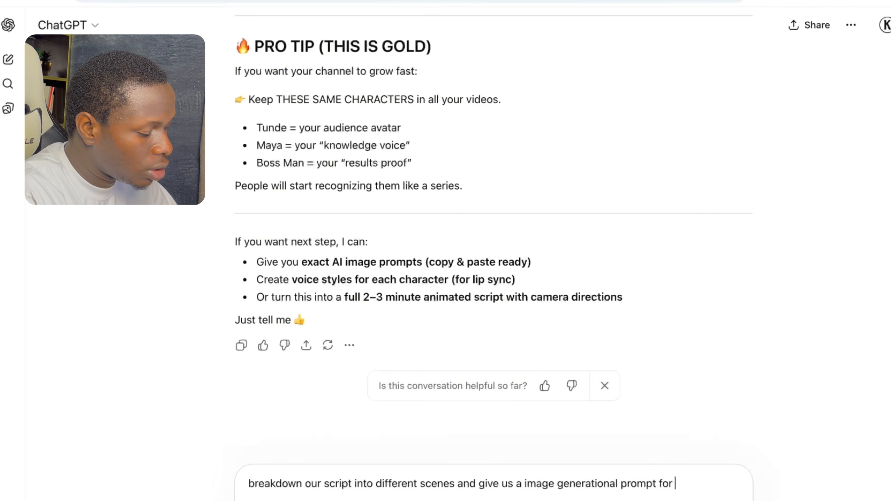
pyautogui.write('each scene')
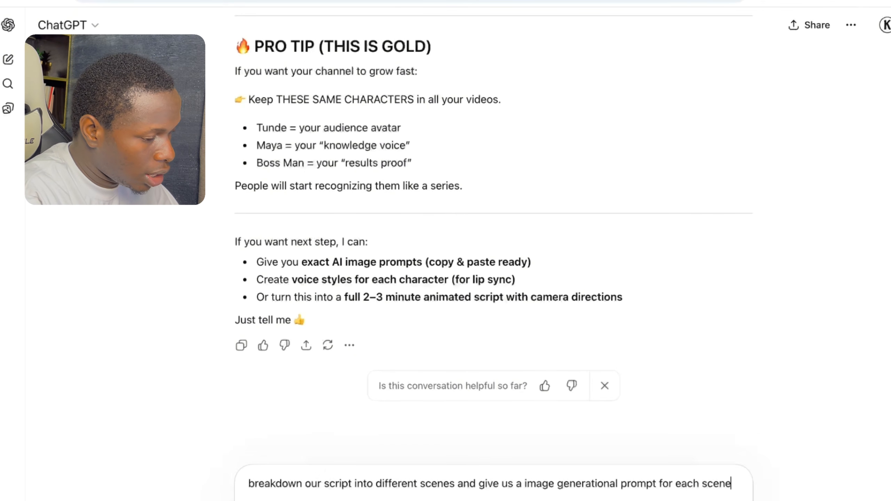
pyautogui.write(' and make sit')
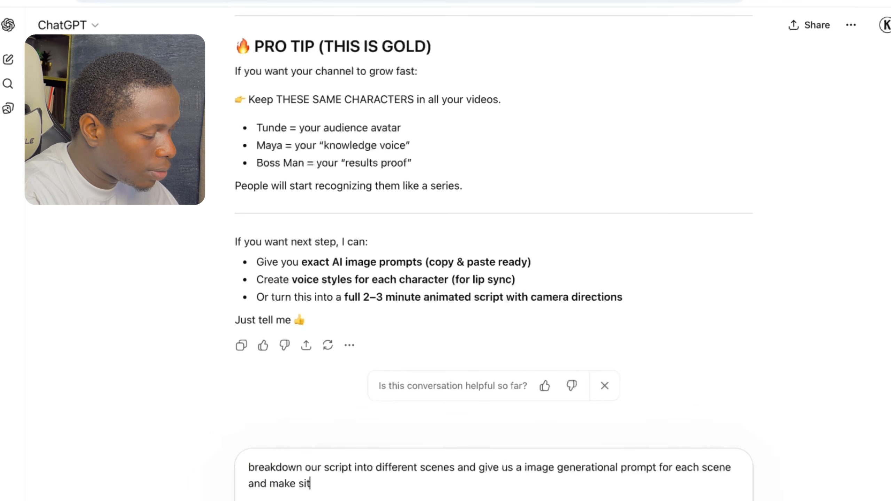
pyautogui.press('BackSpace')
pyautogui.press('BackSpace')
pyautogui.write('ure the')
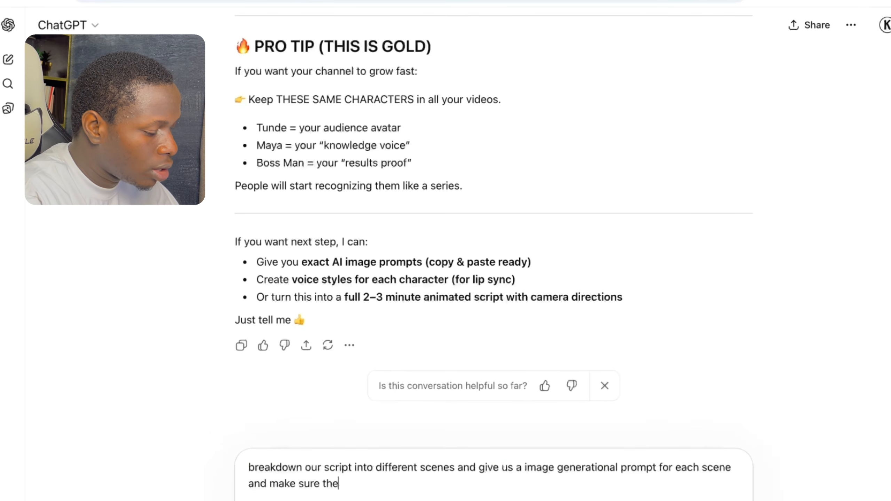
pyautogui.write(' character features are')
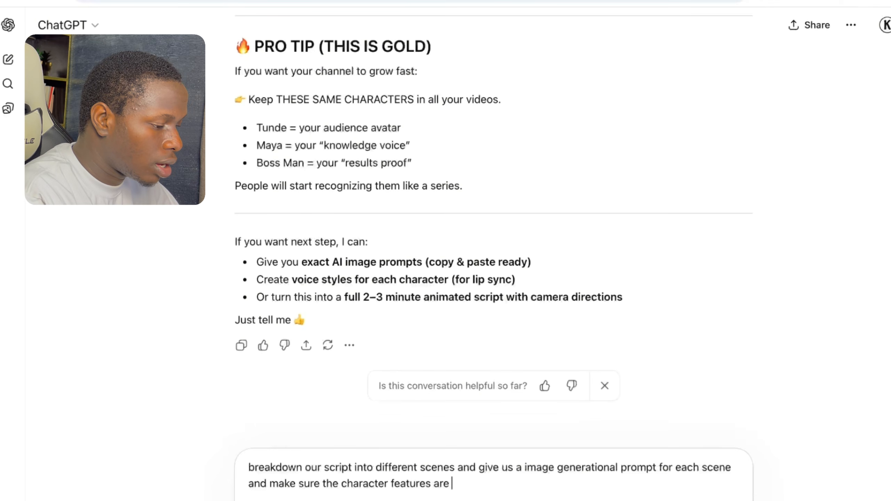
pyautogui.write(' in the')
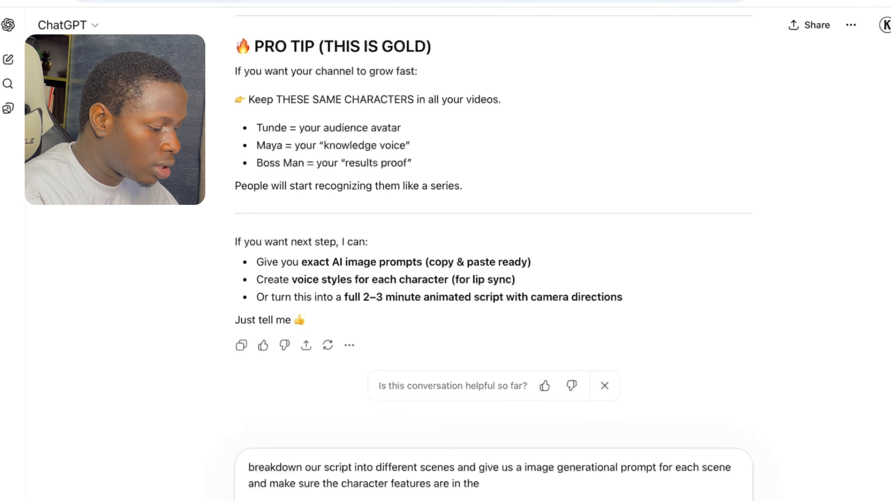
pyautogui.write(' image scene prom')
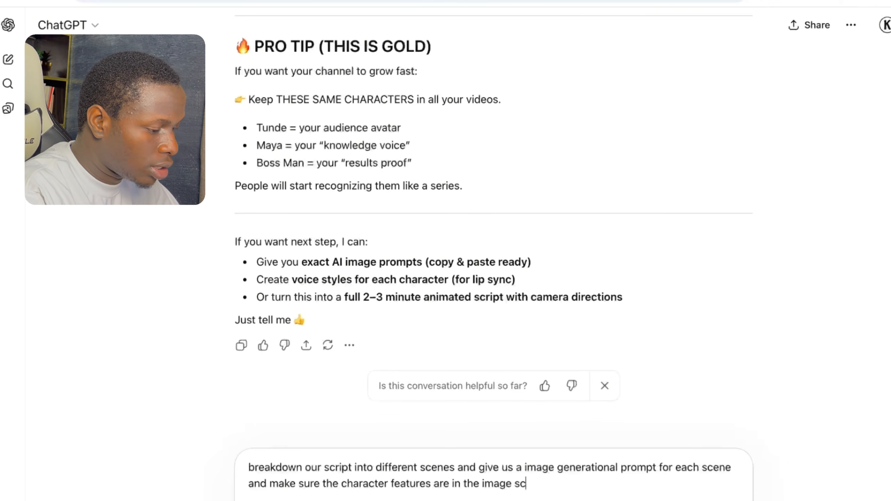
pyautogui.write('pt')
pyautogui.press('Return')
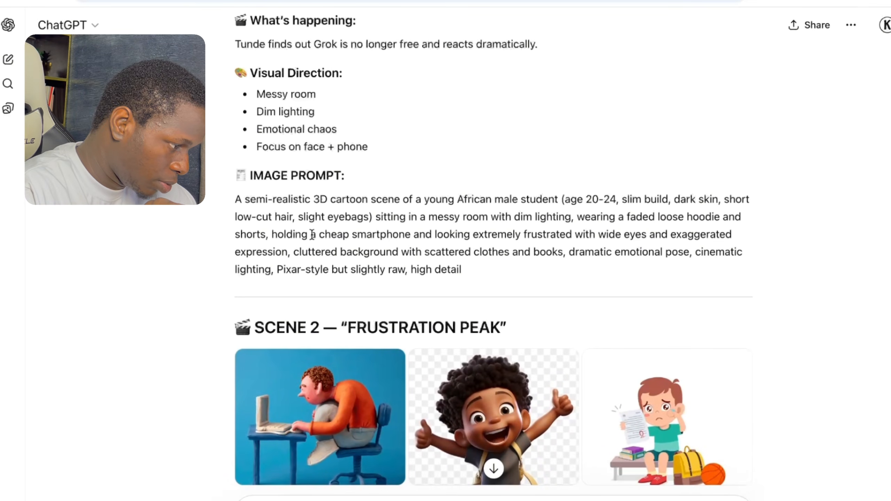
# - Copy the full image prompt above Scene 2, switch to the image-generating AI chat, and submit it there
pyautogui.moveTo(235, 263); pyautogui.dragTo(437, 346)
pyautogui.hotkey('ctrl', 'c')
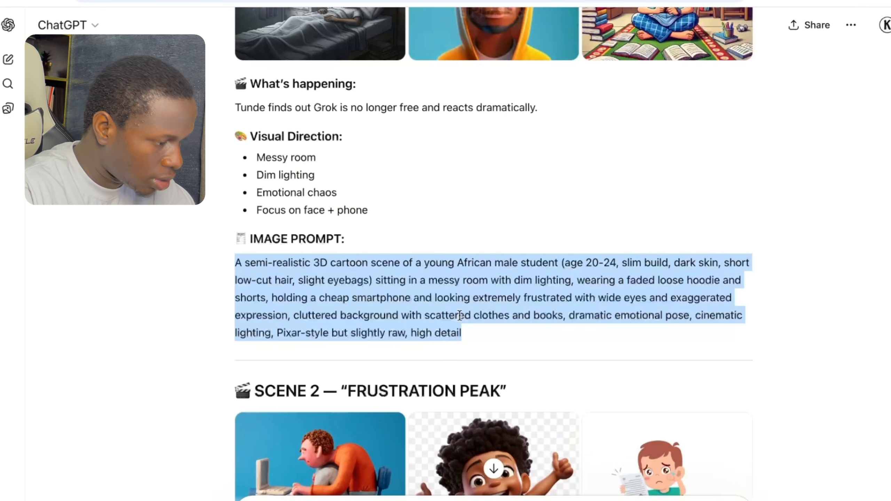
pyautogui.rightClick(462, 304)
pyautogui.click(607, 119)
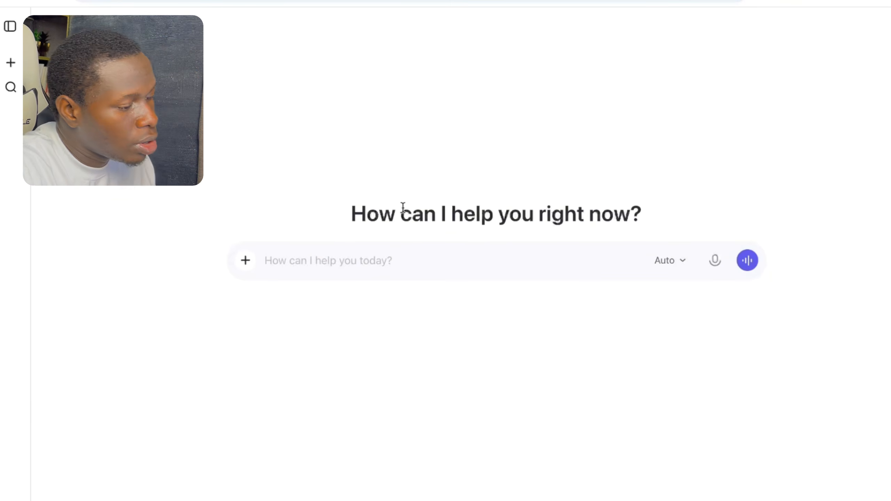
pyautogui.hotkey('ctrl', 'v')
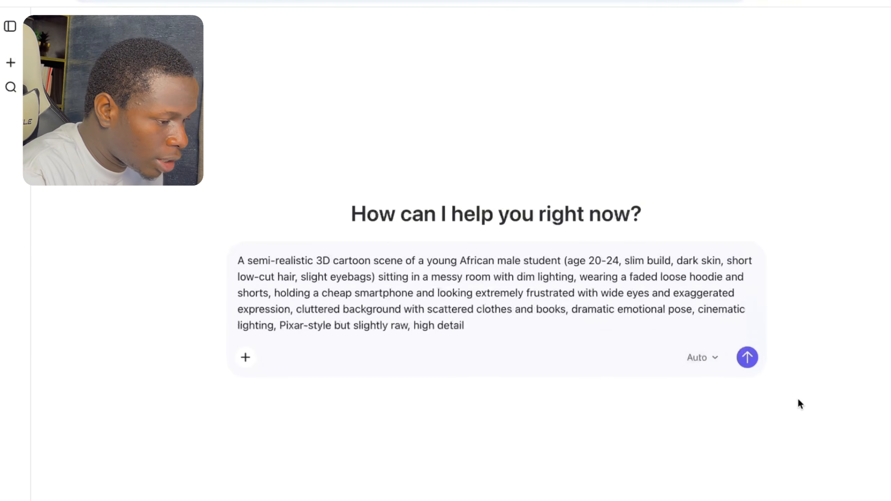
pyautogui.click(747, 357)
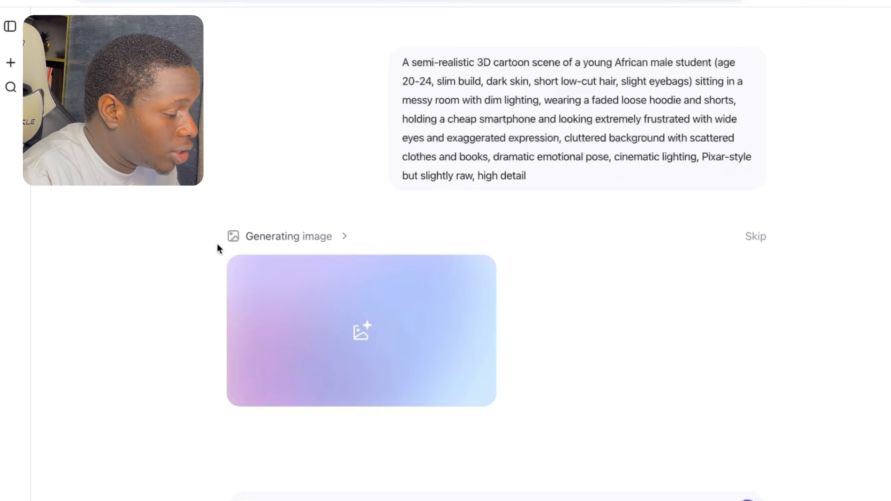
# - Open the generated image of the student in the messy room and choose to create a video from it
pyautogui.moveTo(228, 240); pyautogui.dragTo(390, 238)
pyautogui.click(391, 240)
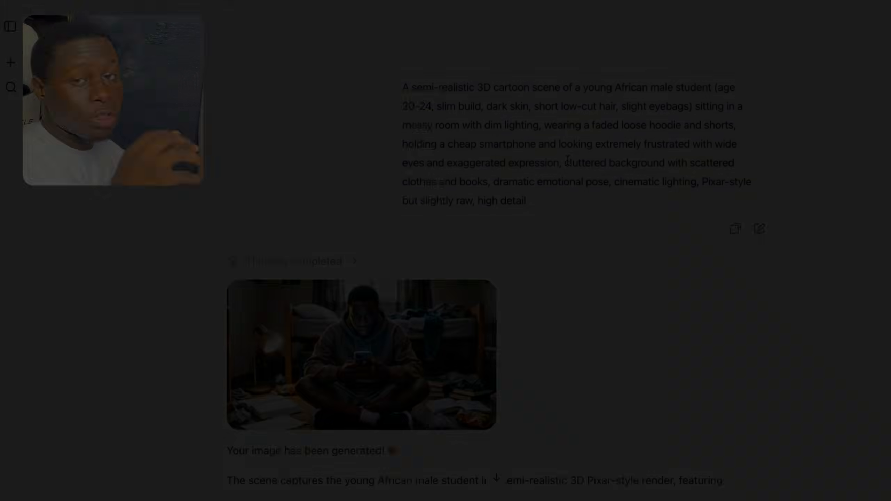
pyautogui.moveTo(394, 347)
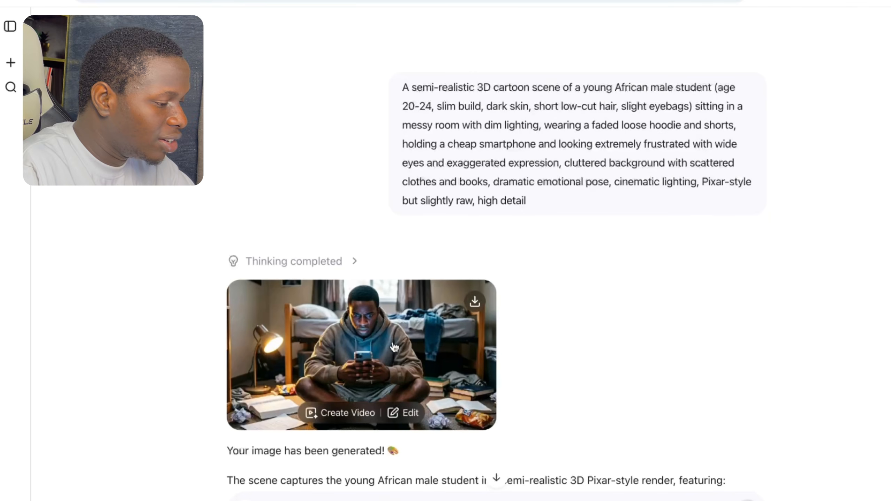
pyautogui.scroll(-2, 407, 374)
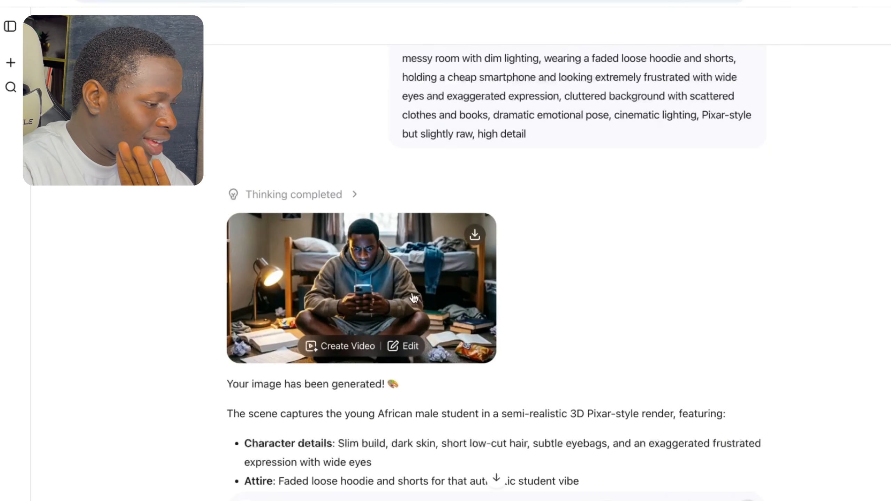
pyautogui.scroll(2, 503, 292)
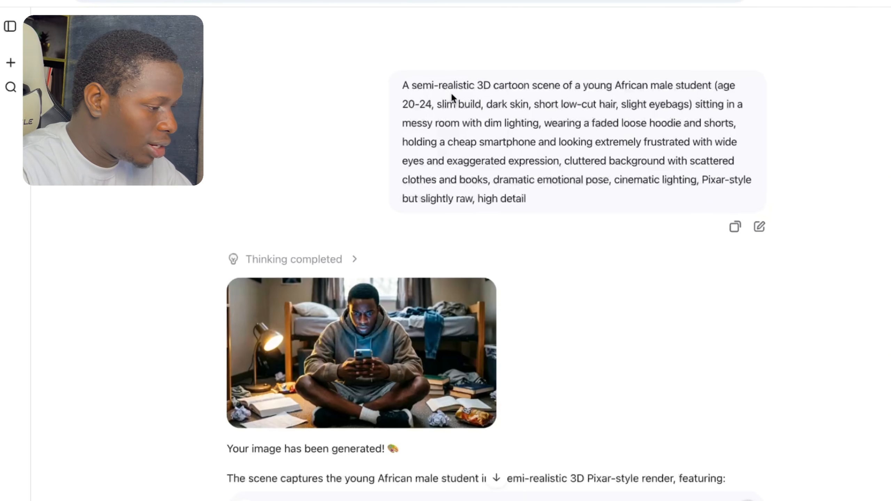
pyautogui.click(363, 353)
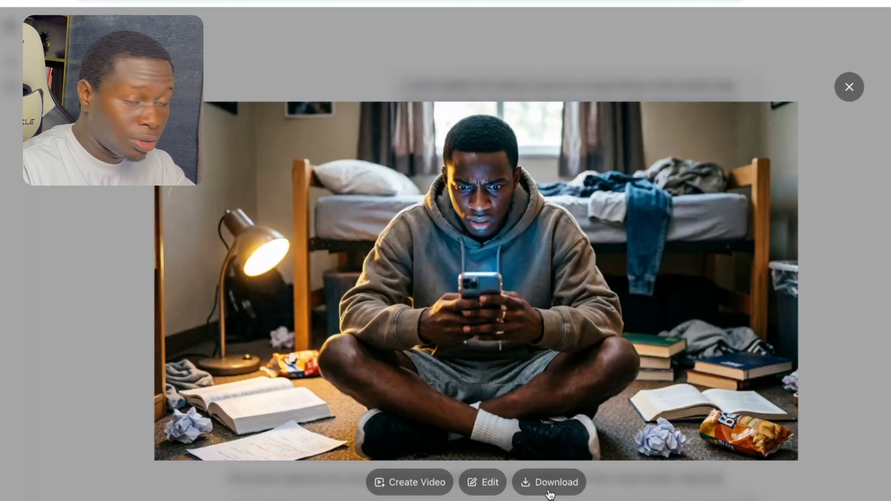
pyautogui.click(406, 483)
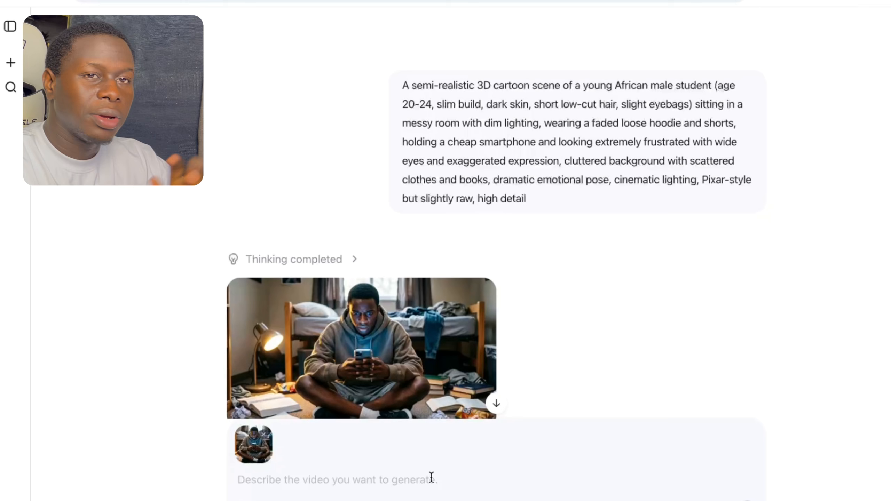
# - Switch back to ChatGPT, request a video prompt for the first scene, and copy it through "Mood is emotional, chaotic, and relatable."
pyautogui.click(232, 0)
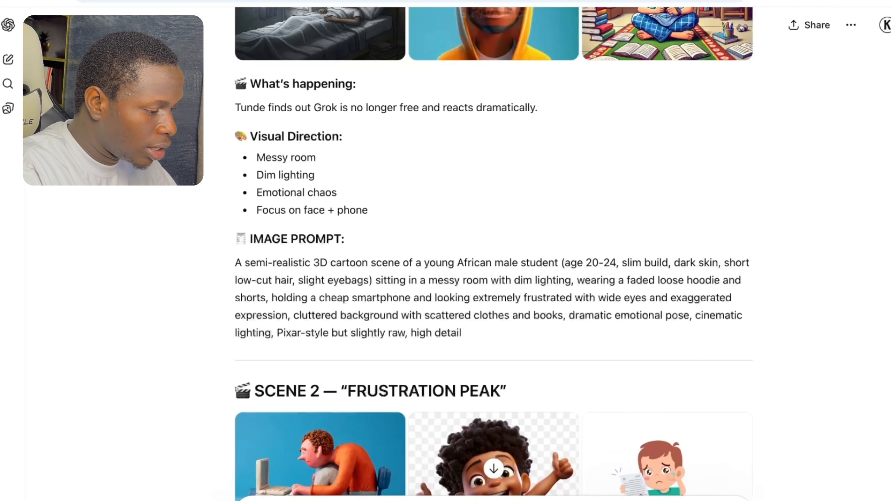
pyautogui.press('Return')
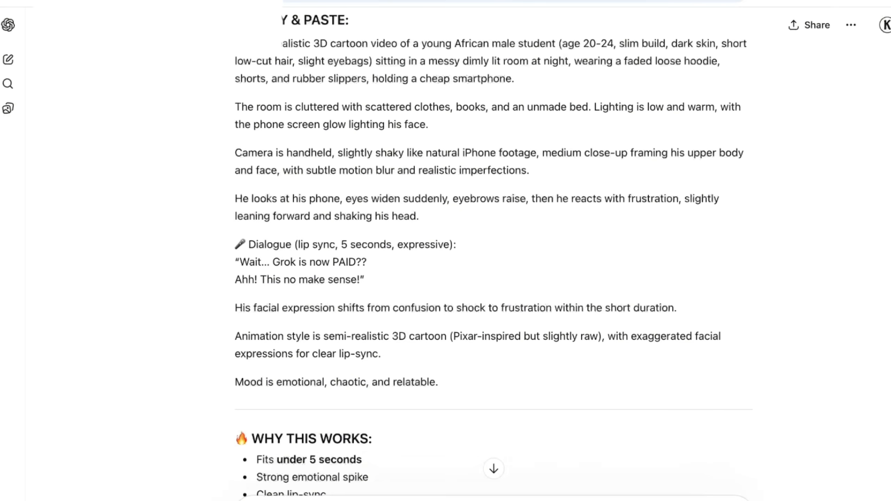
pyautogui.moveTo(239, 43); pyautogui.dragTo(449, 386)
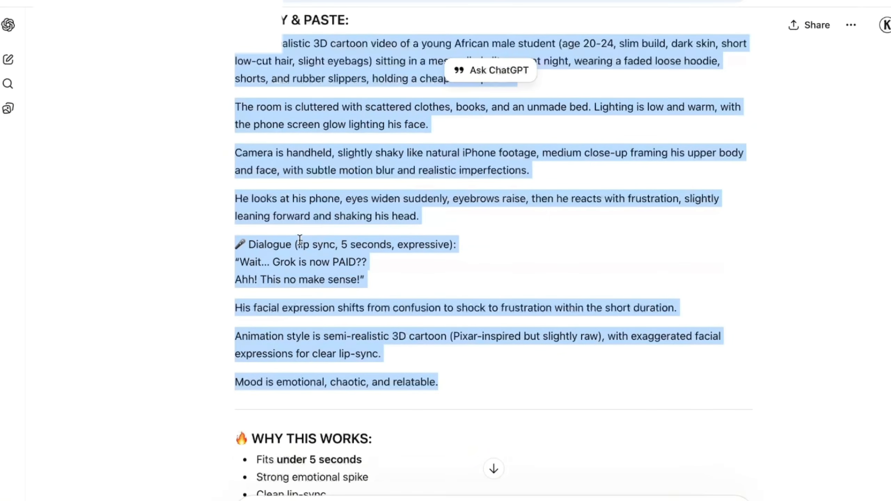
pyautogui.rightClick(306, 262)
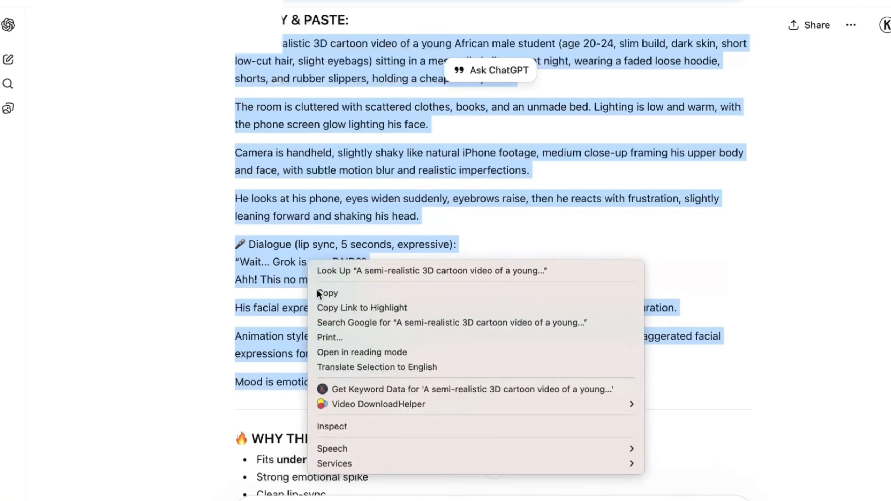
pyautogui.click(323, 292)
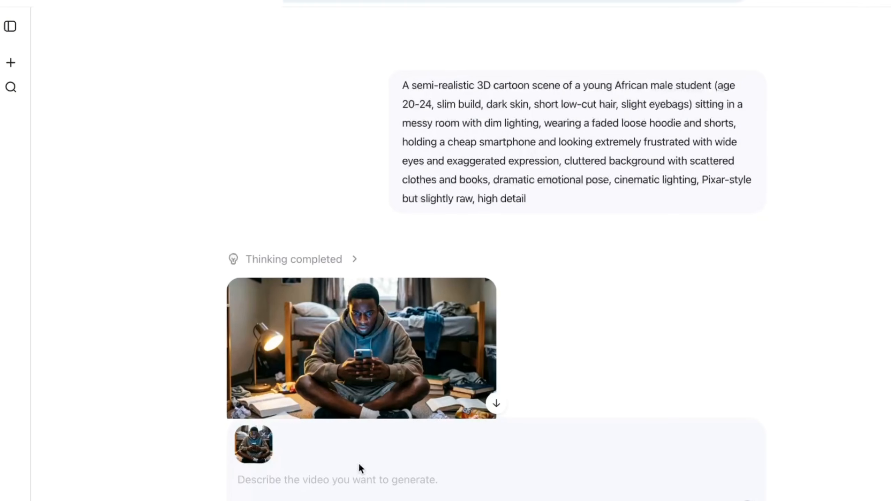
# - Return to the AI chat with the attached student image and submit the copied prompt as the video description
pyautogui.hotkey('ctrl', 'v')
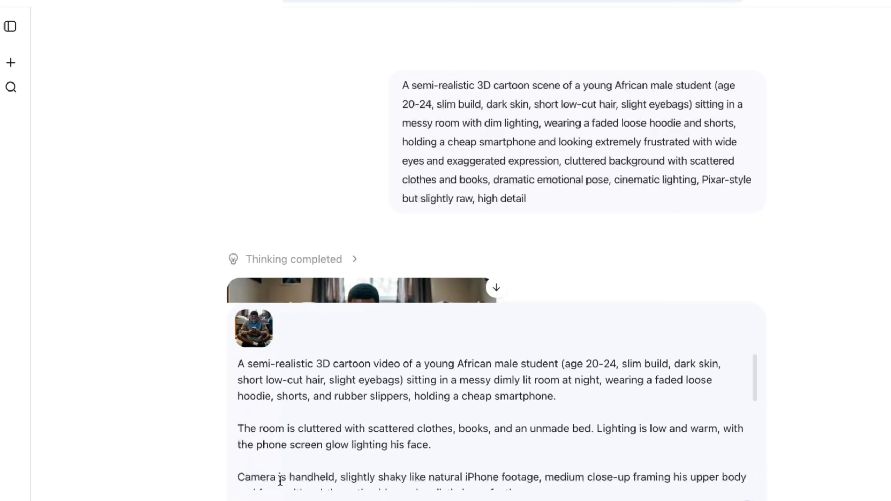
pyautogui.scroll(-5, 326, 432)
pyautogui.scroll(5, 649, 457)
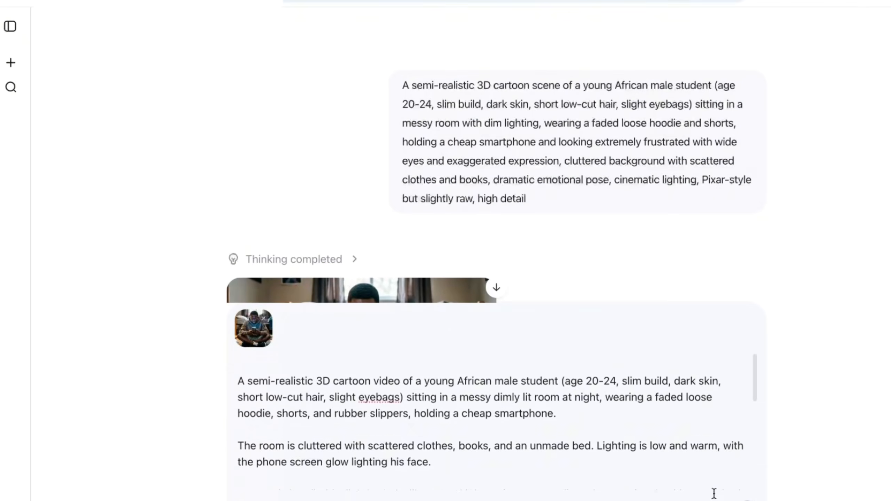
pyautogui.press('Return')
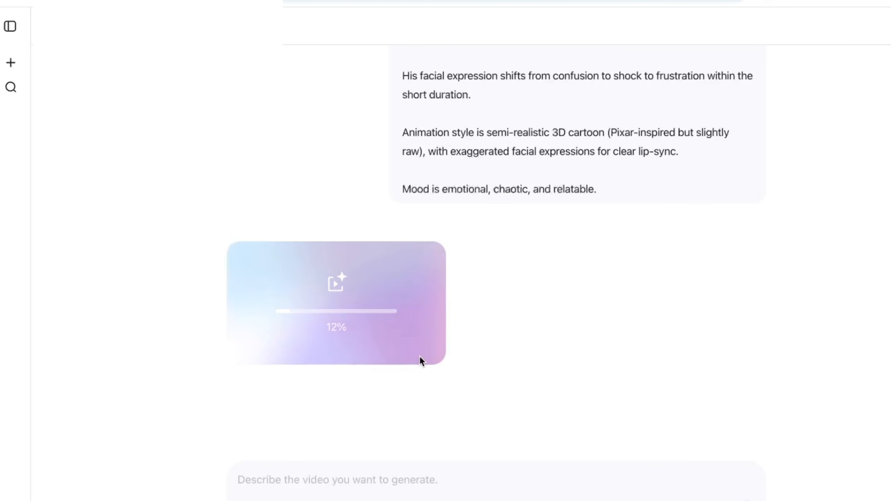
# - Play the generated five-second video of the student in the messy room, replay it, and close the player
pyautogui.scroll(15, 543, 347)
pyautogui.scroll(-4, 543, 346)
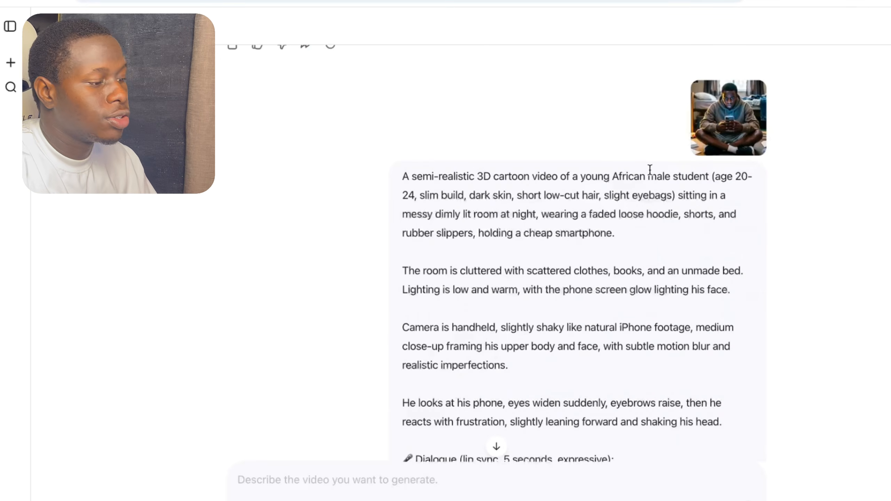
pyautogui.scroll(-11, 617, 254)
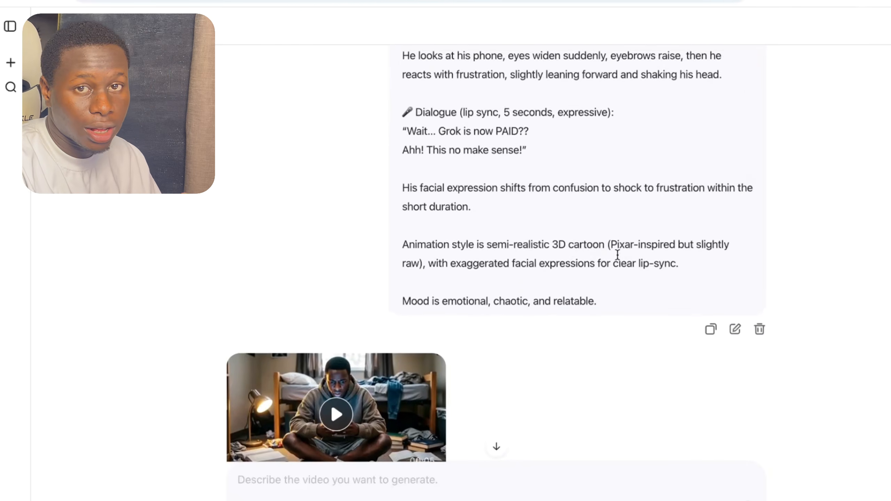
pyautogui.scroll(-2, 616, 254)
pyautogui.moveTo(351, 336)
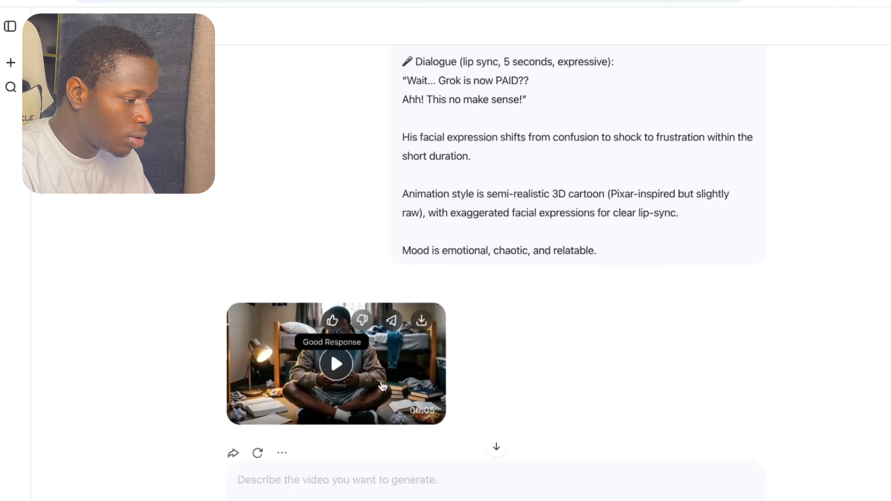
pyautogui.click(401, 394)
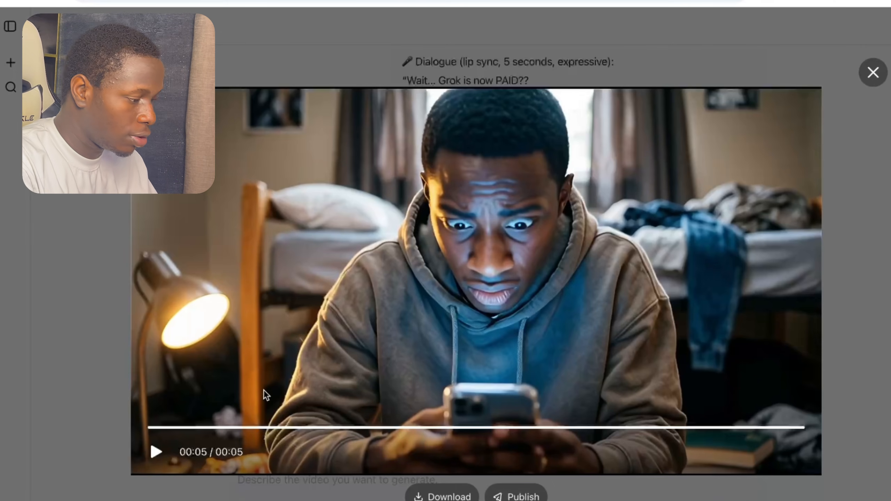
pyautogui.click(157, 453)
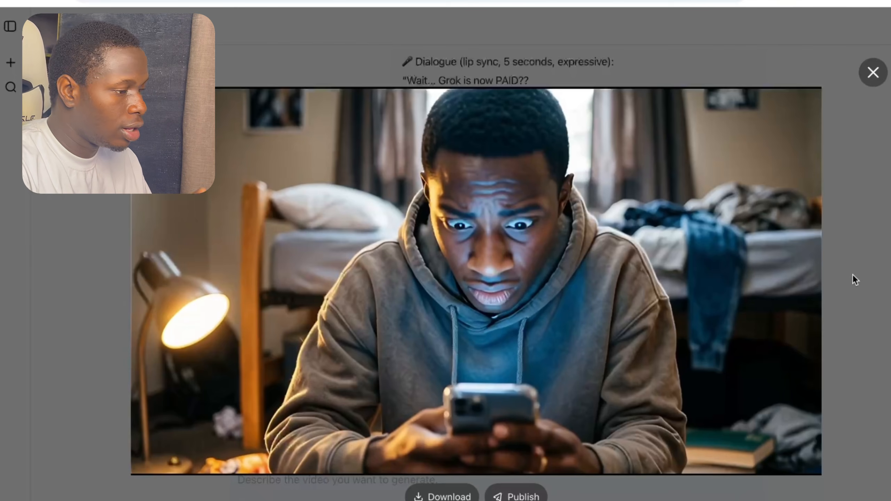
pyautogui.click(852, 274)
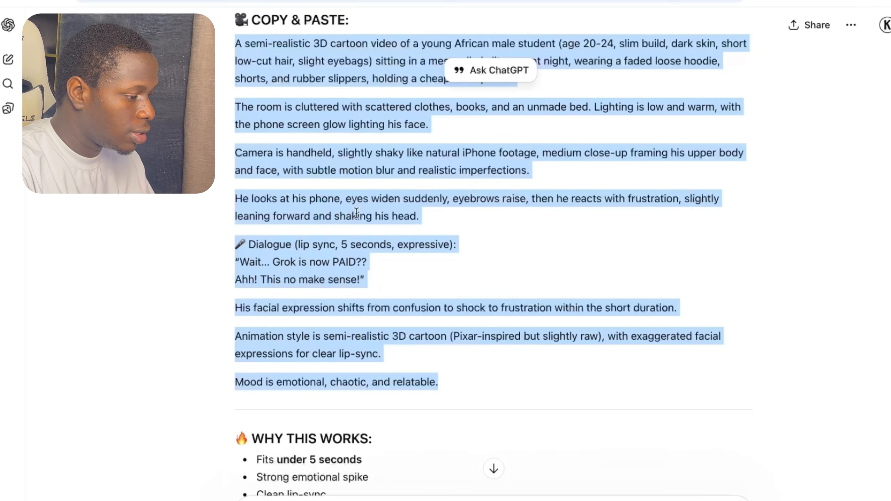
# - Switch to ChatGPT and copy the full image prompt of Scene 2, "Frustration Peak"
pyautogui.scroll(20, 356, 212)
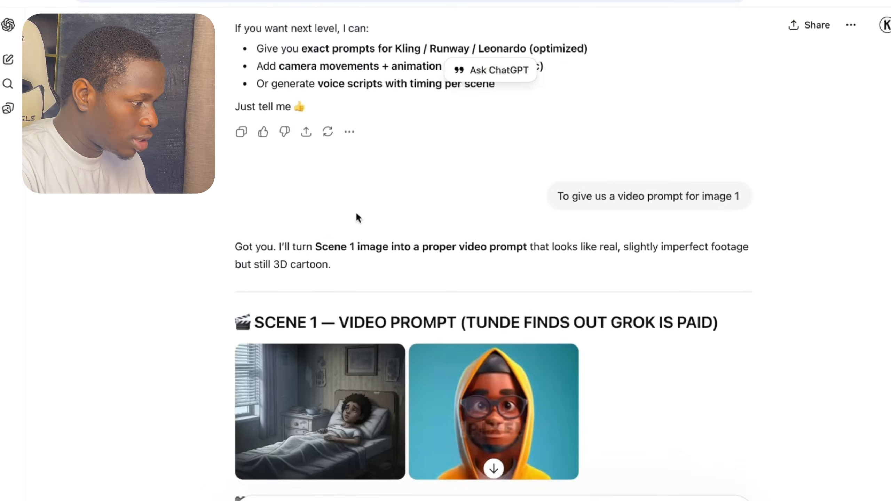
pyautogui.scroll(20, 356, 212)
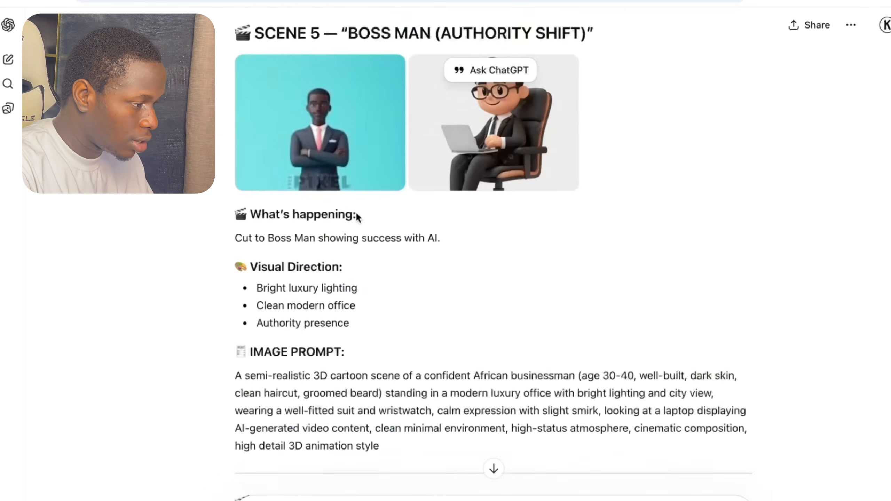
pyautogui.scroll(20, 355, 211)
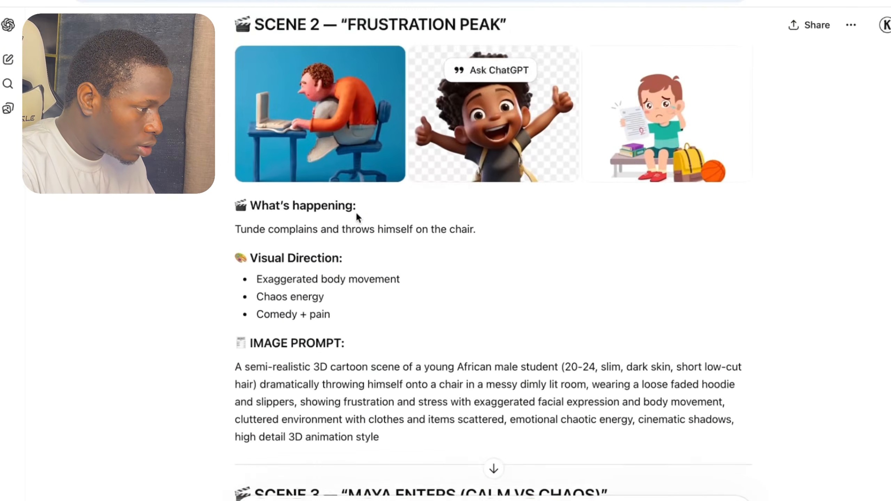
pyautogui.scroll(9, 356, 211)
pyautogui.scroll(-13, 356, 212)
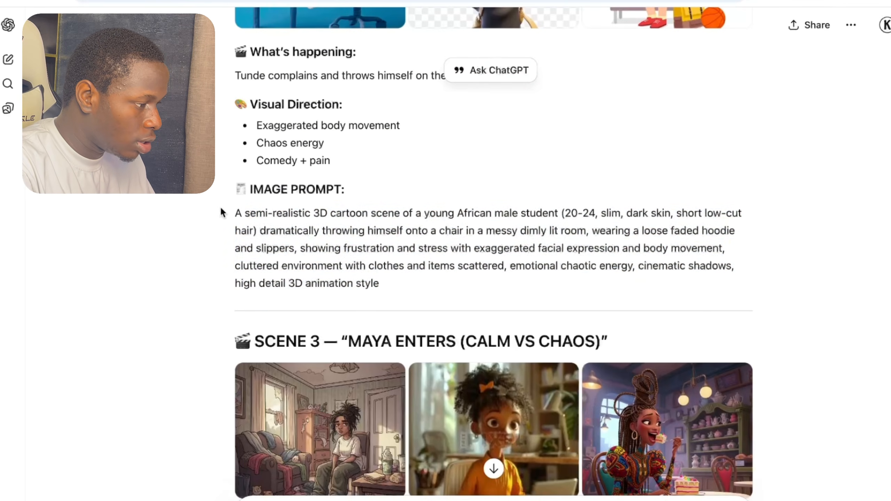
pyautogui.moveTo(222, 212); pyautogui.dragTo(456, 311)
pyautogui.rightClick(315, 240)
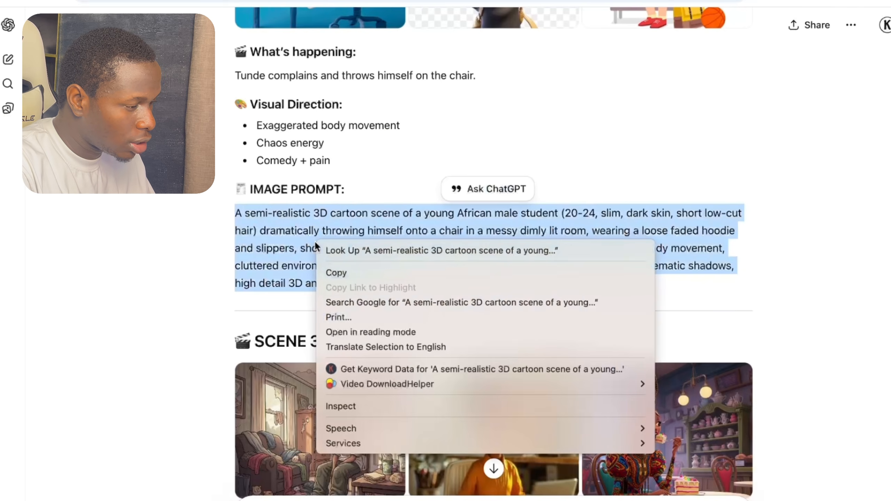
pyautogui.click(342, 273)
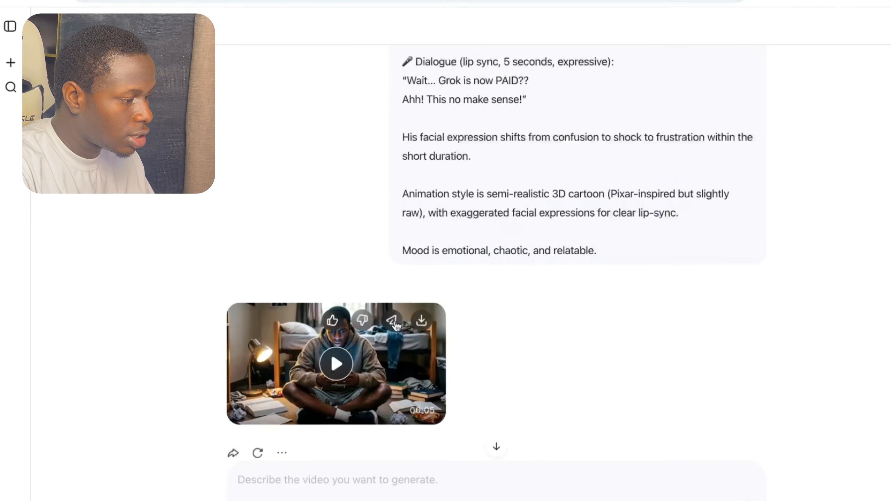
# - Return to the AI chat and submit the copied Scene 2 image prompt below the finished video
pyautogui.scroll(-2, 396, 327)
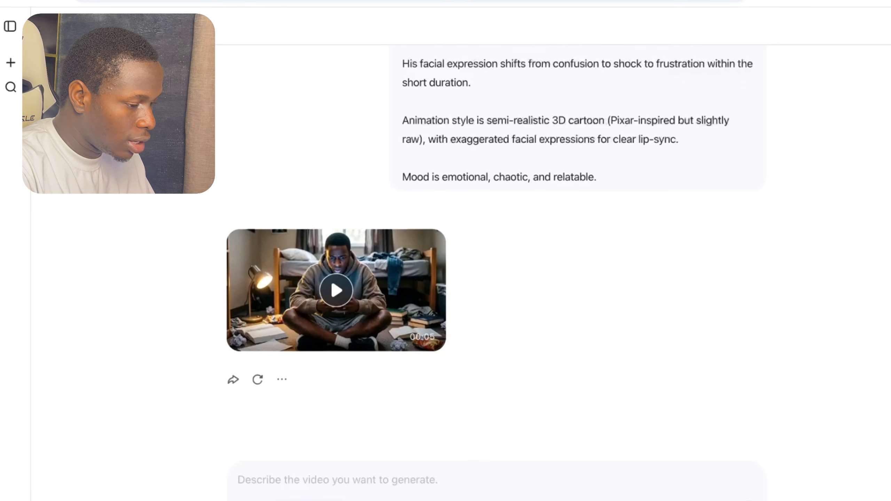
pyautogui.scroll(1, 491, 274)
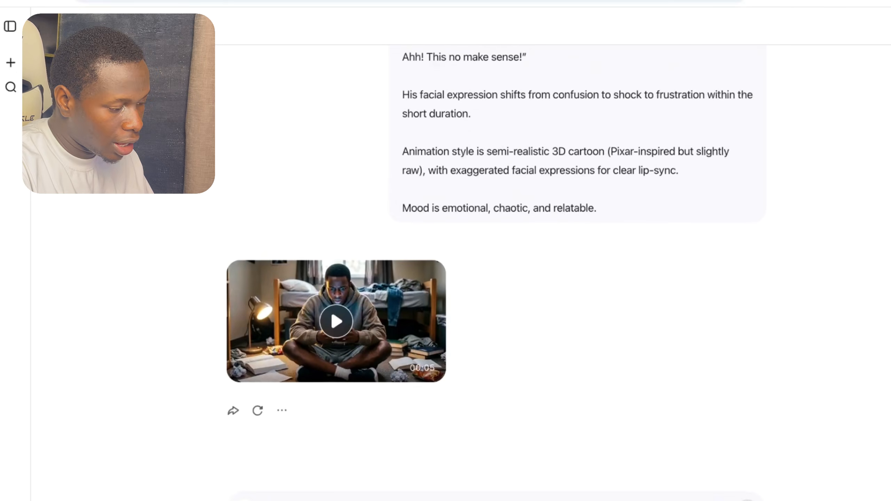
pyautogui.hotkey('ctrl', 'v')
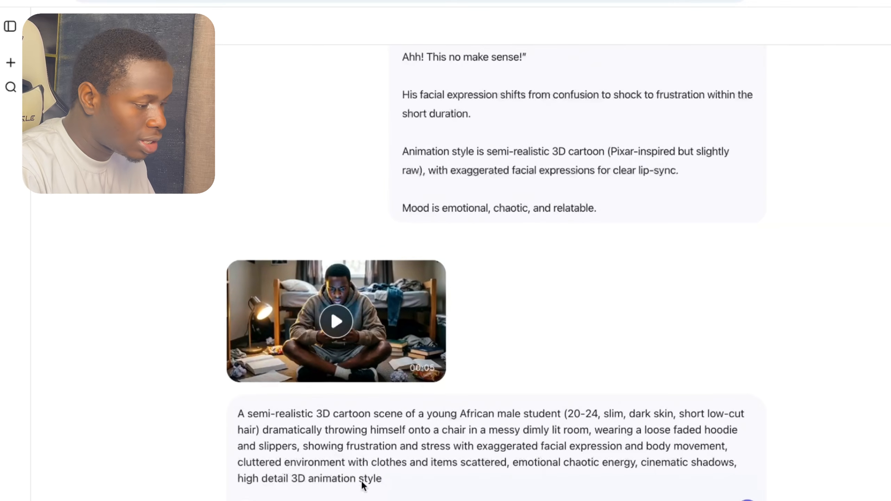
pyautogui.press('Return')
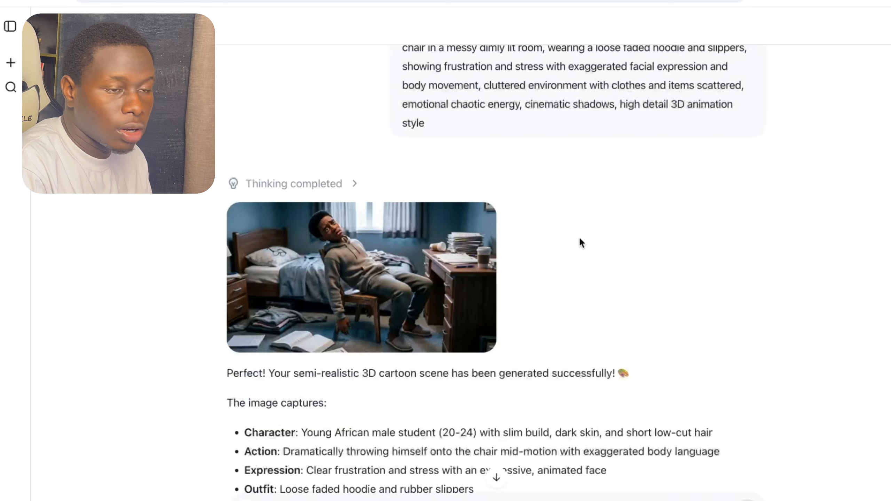
# - Open the generated image of the student slumped on the chair and choose to create a video from it
pyautogui.moveTo(383, 251)
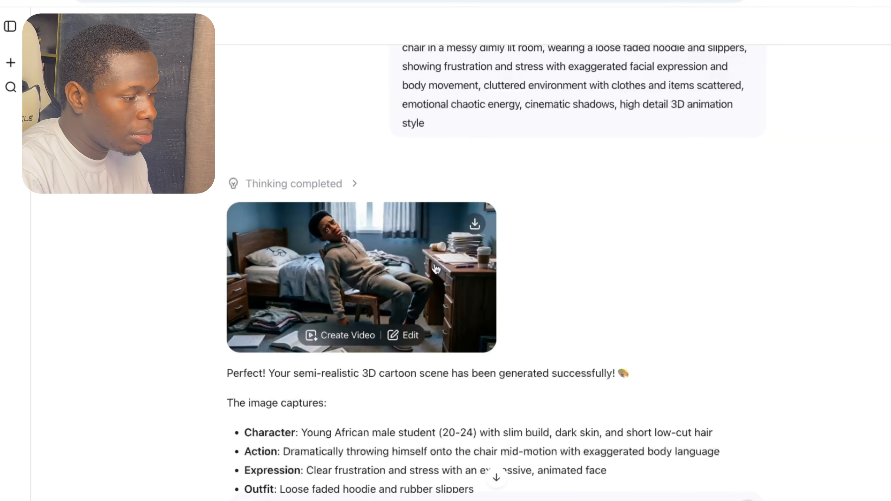
pyautogui.click(390, 278)
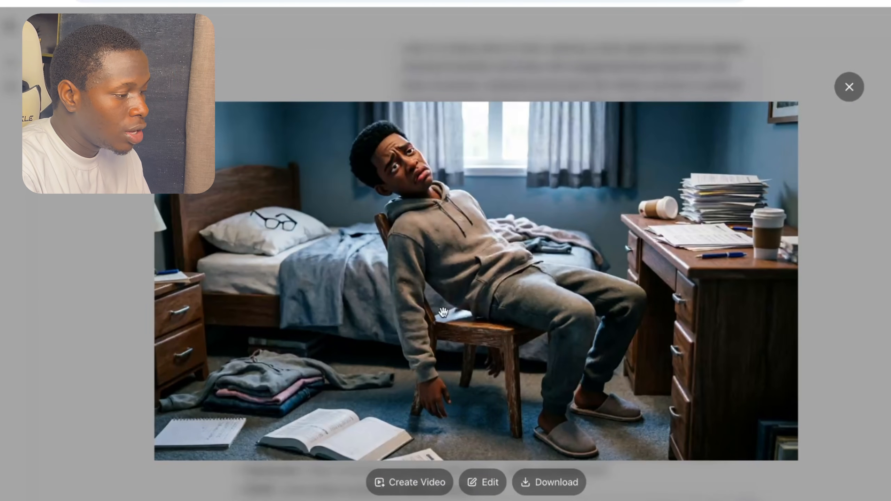
pyautogui.click(419, 483)
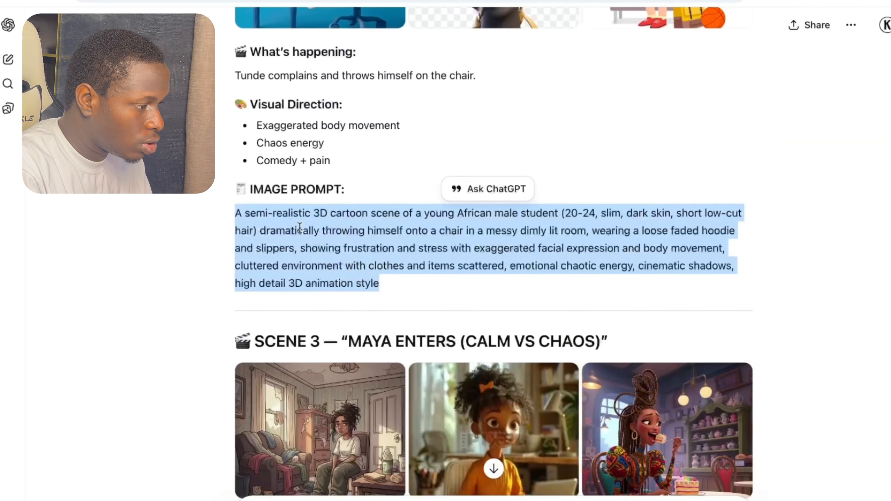
# - Switch to ChatGPT, request "give us a video prompt for scene 2", and copy it through "Mood is chaotic, dramatic, and relatable."
pyautogui.rightClick(300, 226)
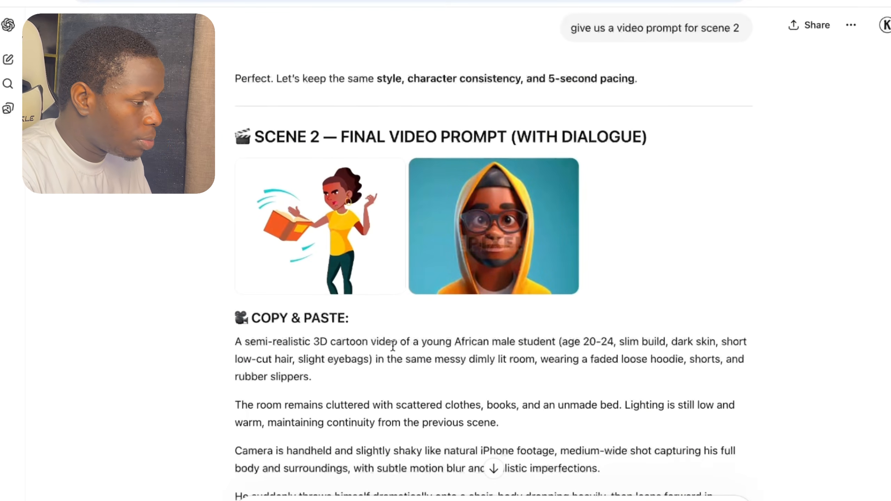
pyautogui.scroll(-3, 349, 296)
pyautogui.moveTo(231, 251); pyautogui.dragTo(394, 349)
pyautogui.scroll(-6, 394, 350)
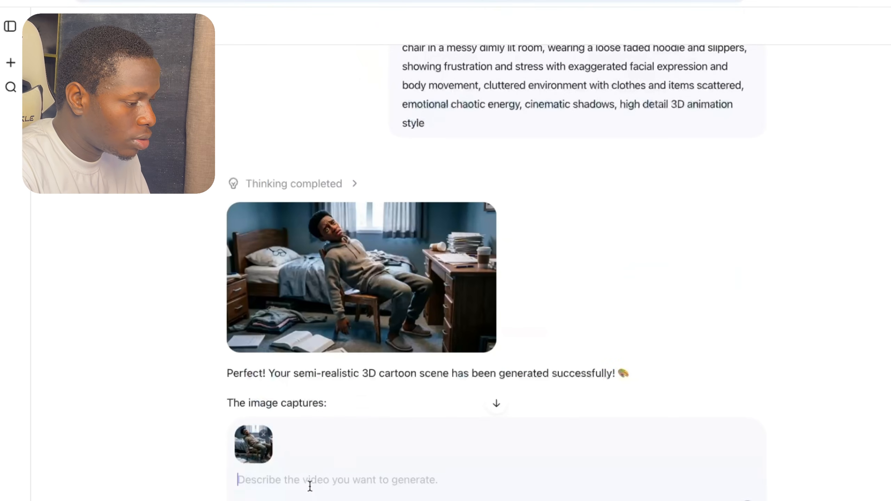
# - Submit the copied Scene 2 video prompt in the AI chat with the chair image attached
pyautogui.hotkey('ctrl', 'v')
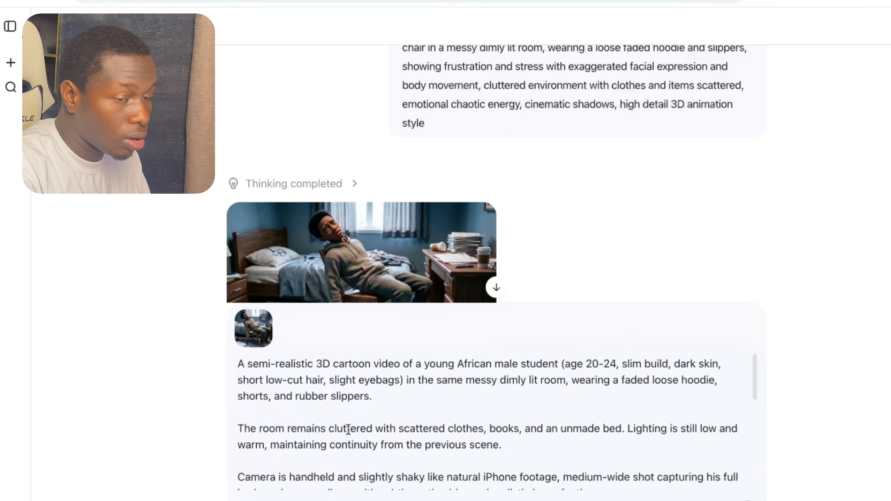
pyautogui.scroll(-6, 408, 419)
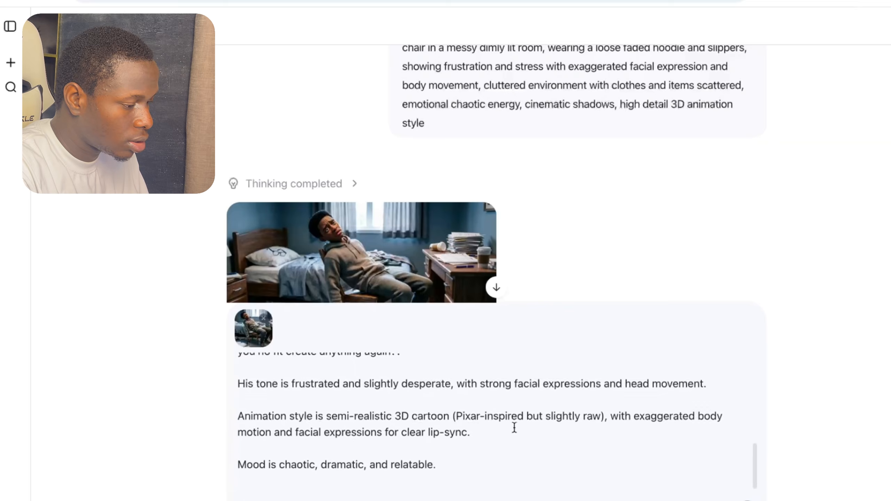
pyautogui.press('Return')
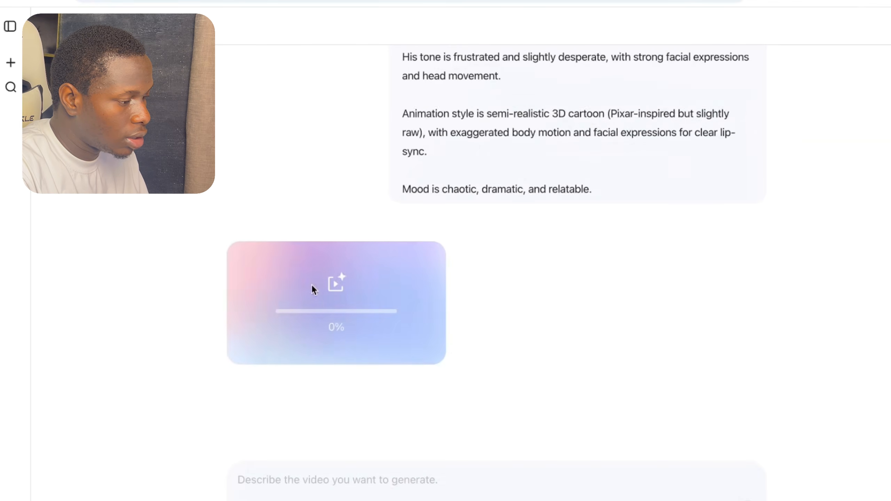